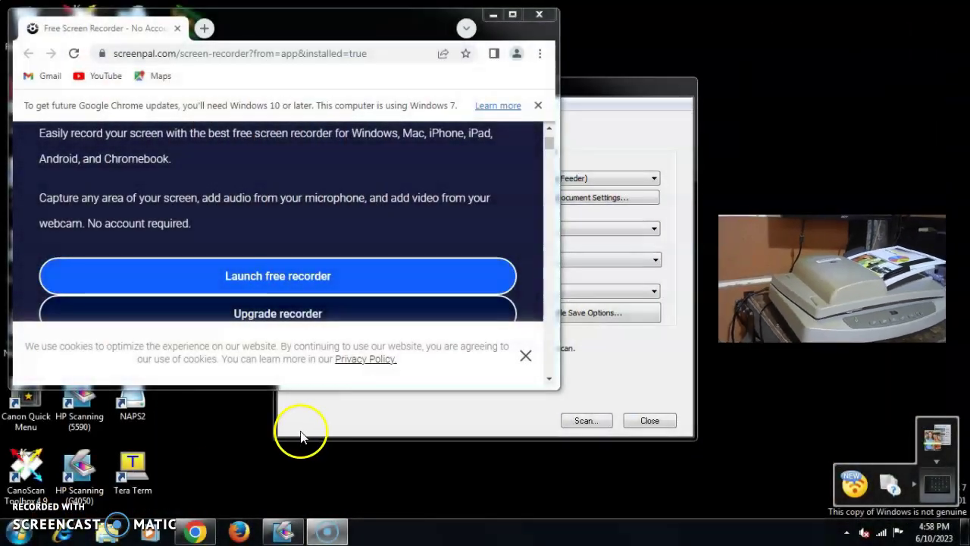
Step: Close the browser window and set the output resolution for the Document to PDF File shortcut to 100 ppi
click(539, 14)
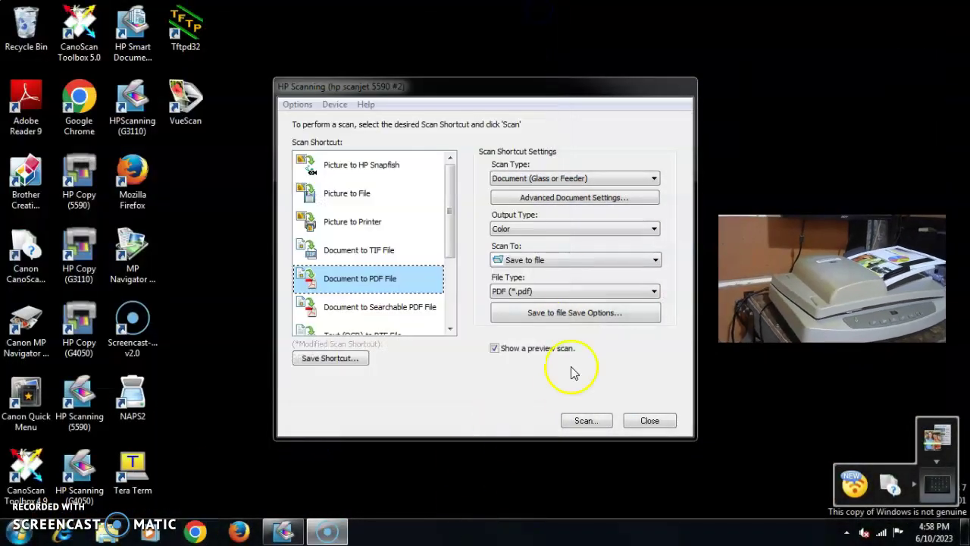
click(541, 199)
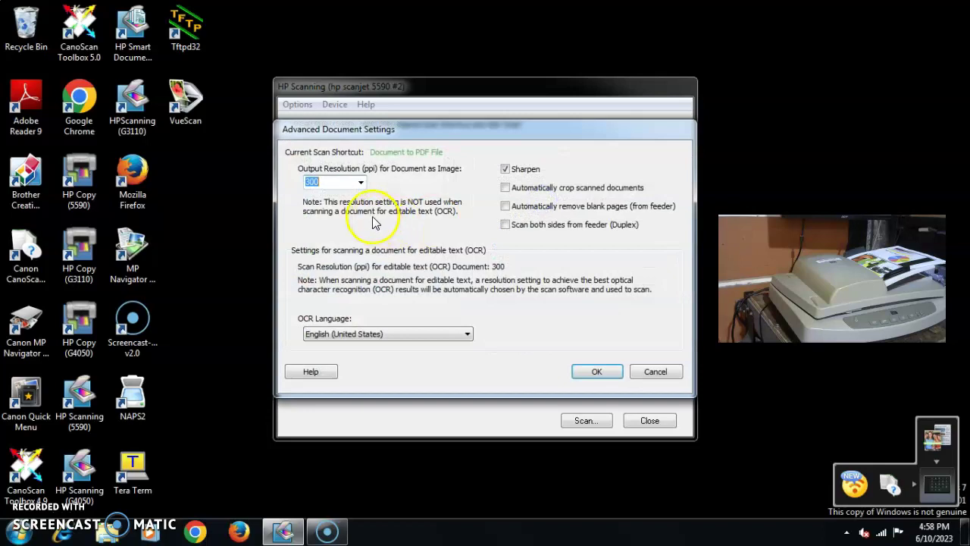
click(360, 185)
click(346, 210)
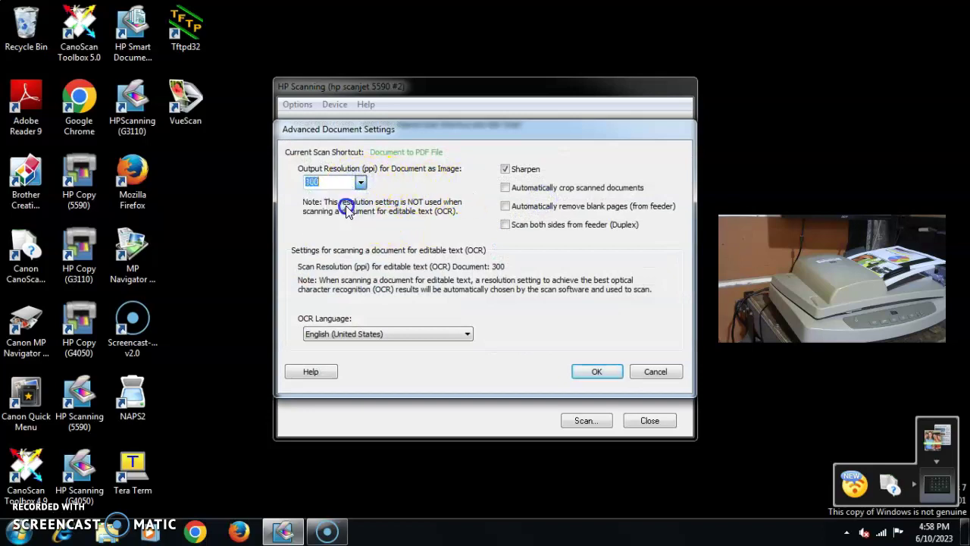
click(596, 371)
Step: Scan the pages in the document feeder in color to a PDF with base name scan in My Scans
click(602, 422)
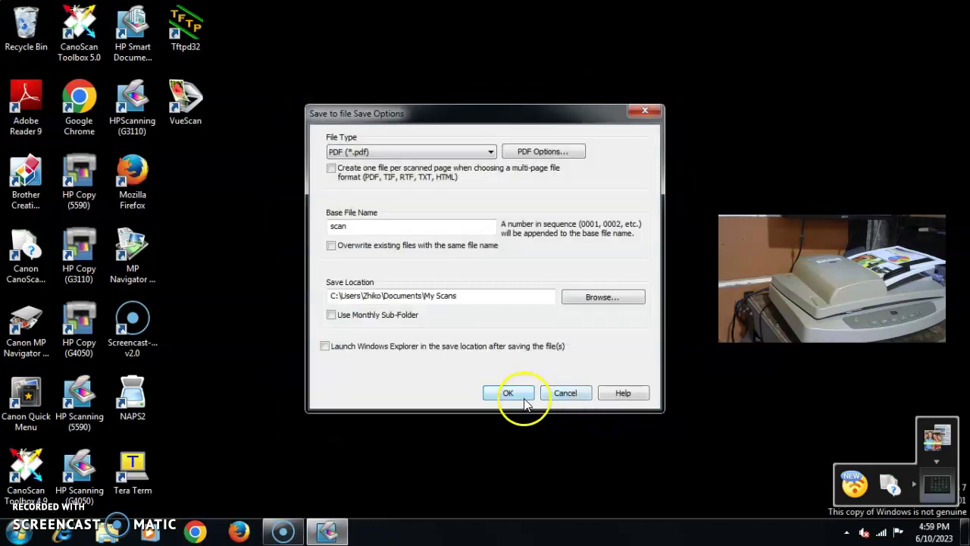
click(508, 393)
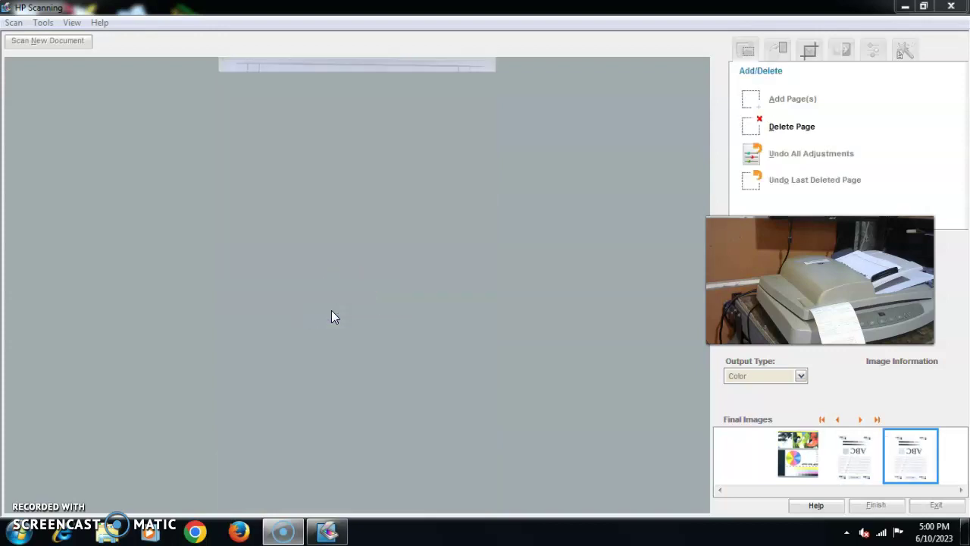
click(638, 240)
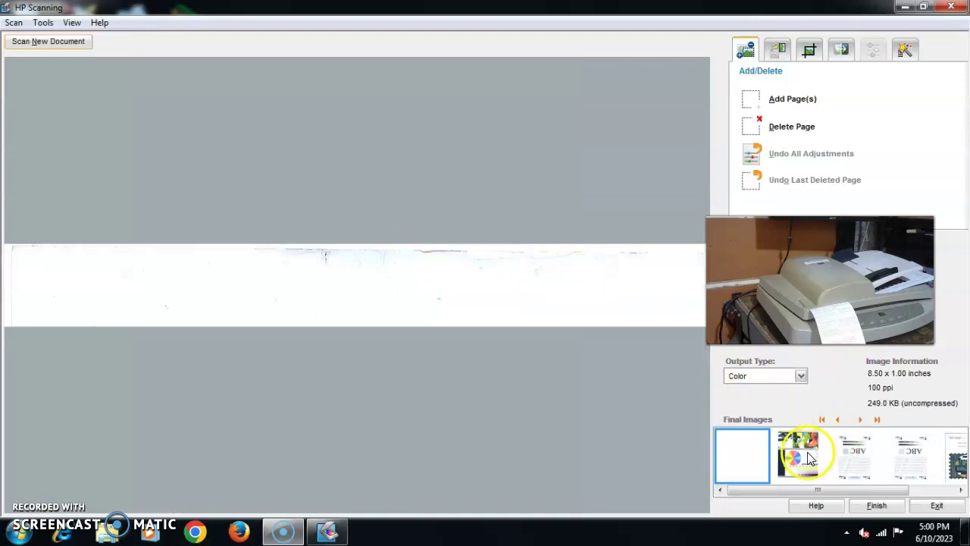
Step: Review the scanned pages one by one in the preview, including both ABC test prints and the colour printing test page
click(808, 457)
click(802, 448)
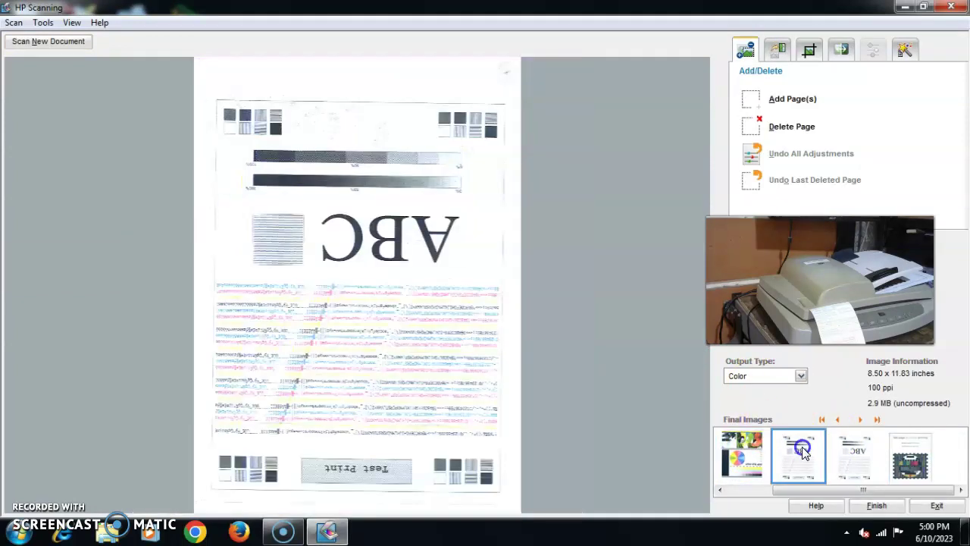
click(847, 454)
click(900, 462)
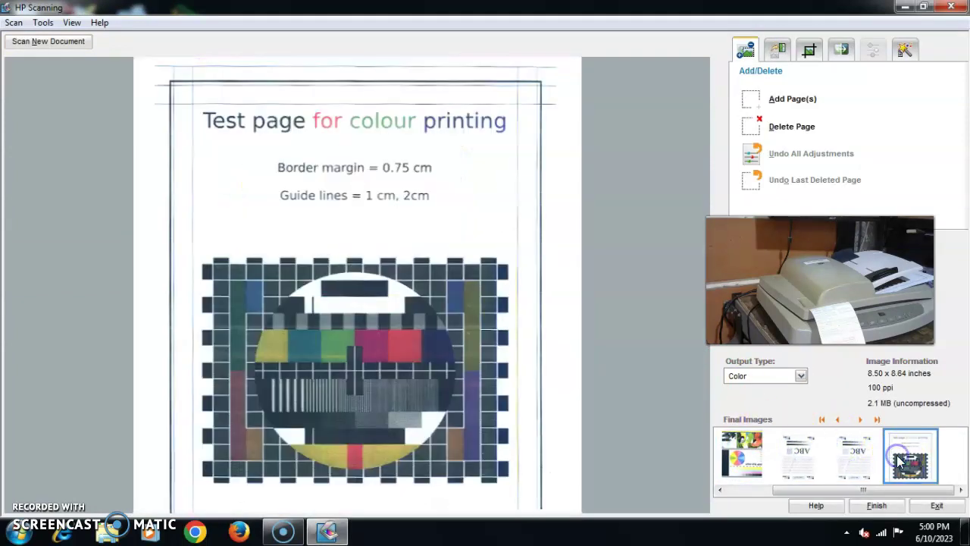
click(854, 464)
click(795, 466)
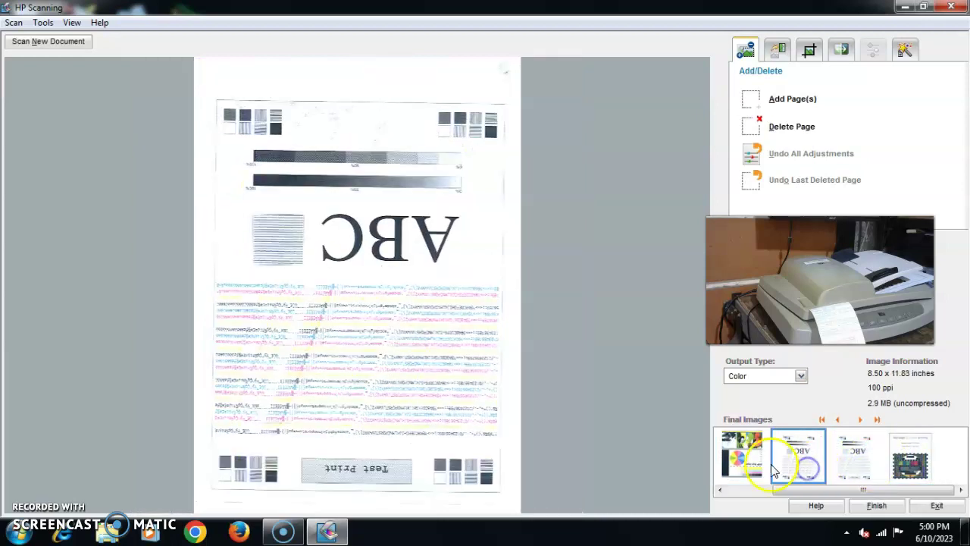
click(758, 468)
click(801, 459)
click(852, 464)
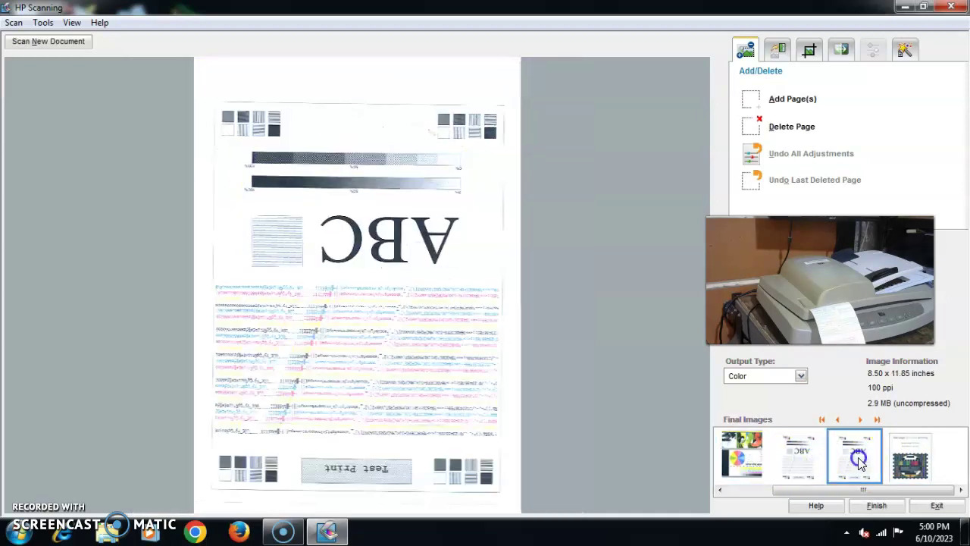
drag(839, 491, 732, 497)
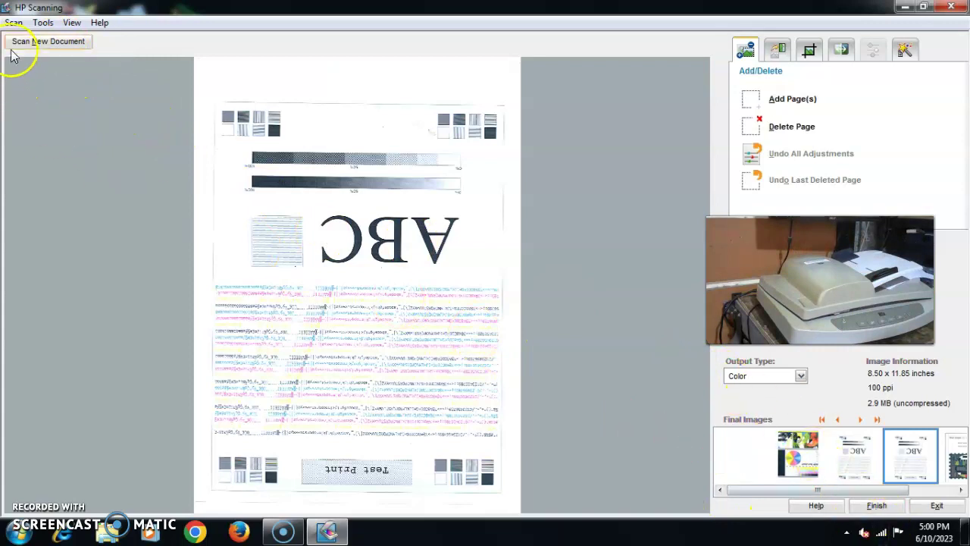
Step: Finish the scan to save the PDF and open the My Scans folder in the Documents library
click(873, 511)
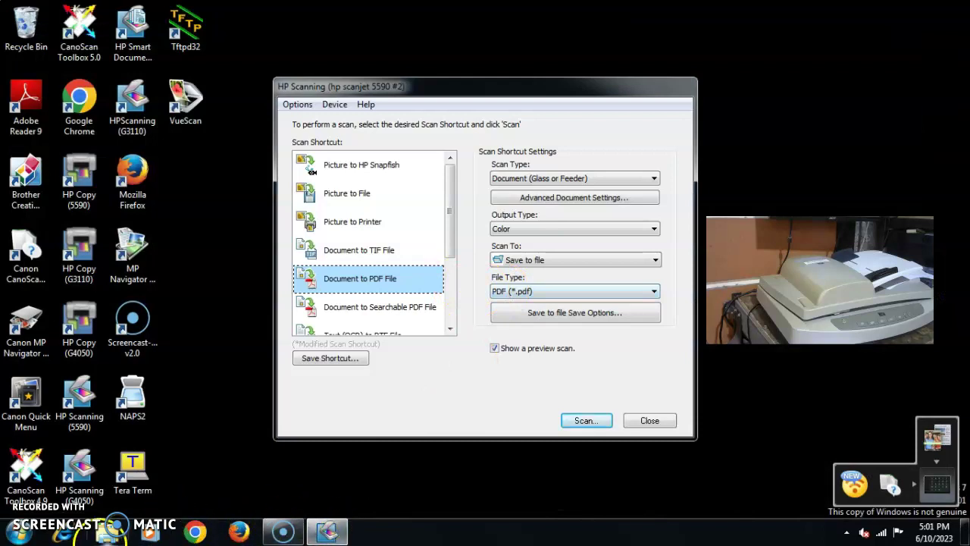
click(106, 532)
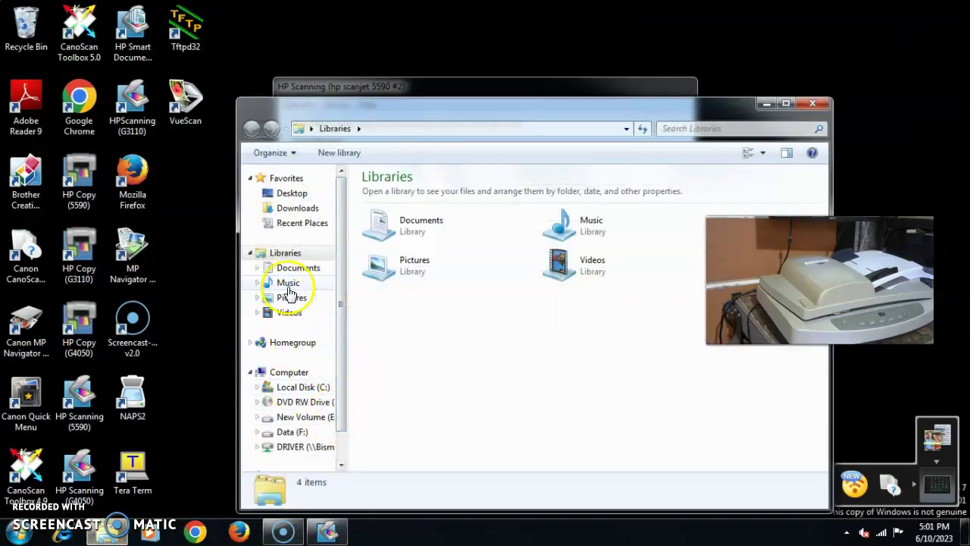
click(292, 273)
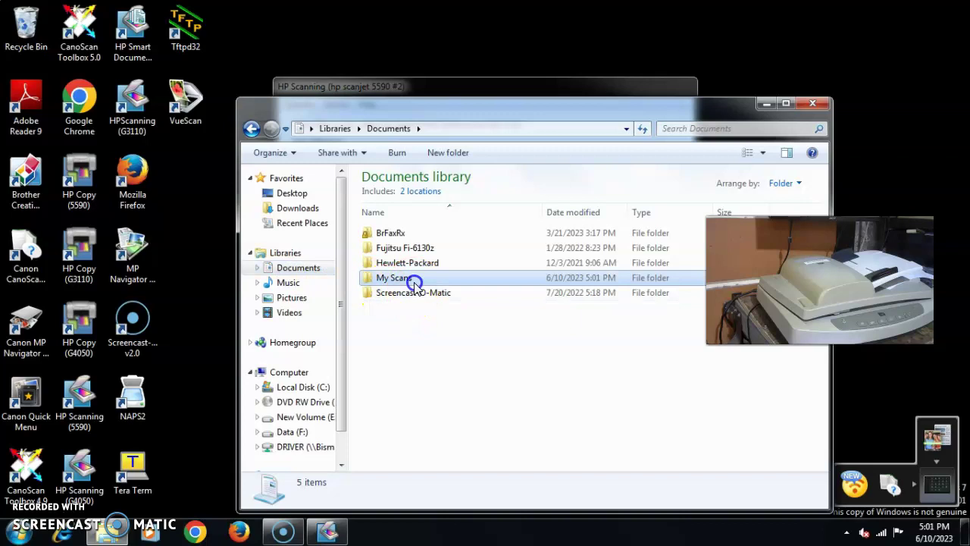
double_click(387, 278)
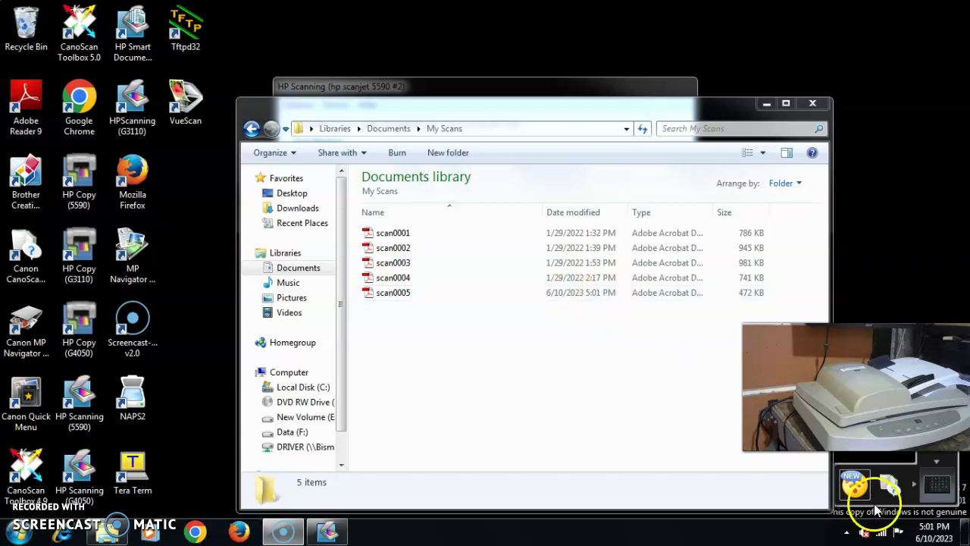
Step: Copy scan0005 to the DVD RW Drive (D:), view the drive's contents, and minimize the folder window
click(390, 294)
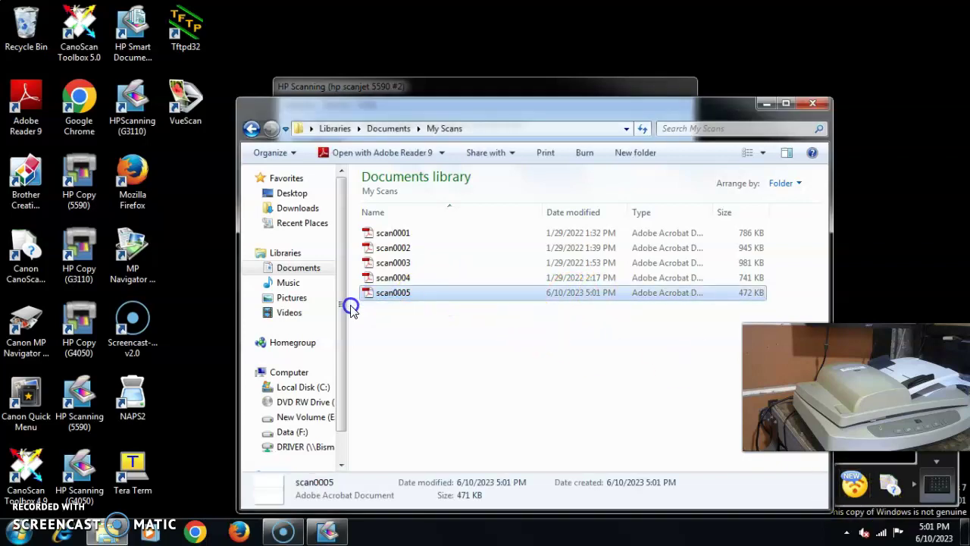
click(415, 347)
drag(397, 299, 313, 410)
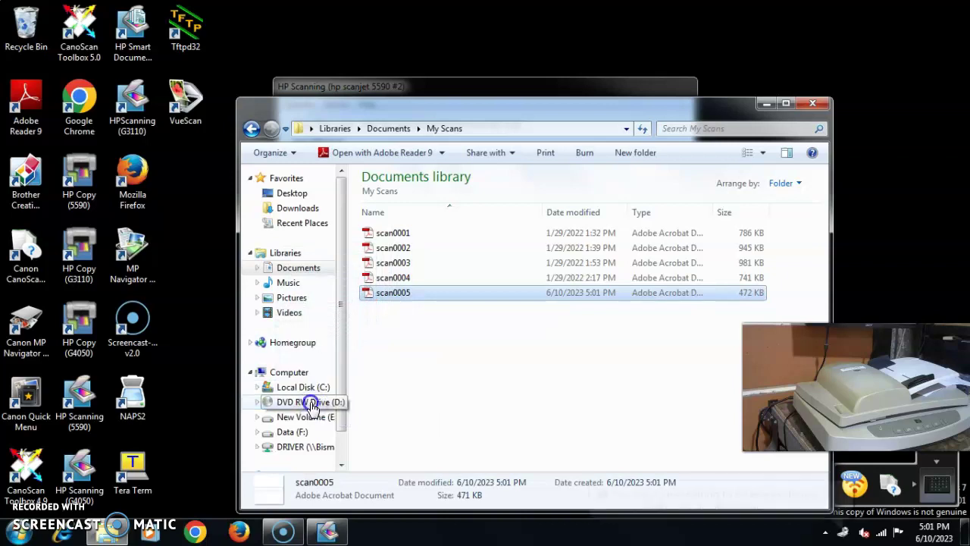
click(310, 403)
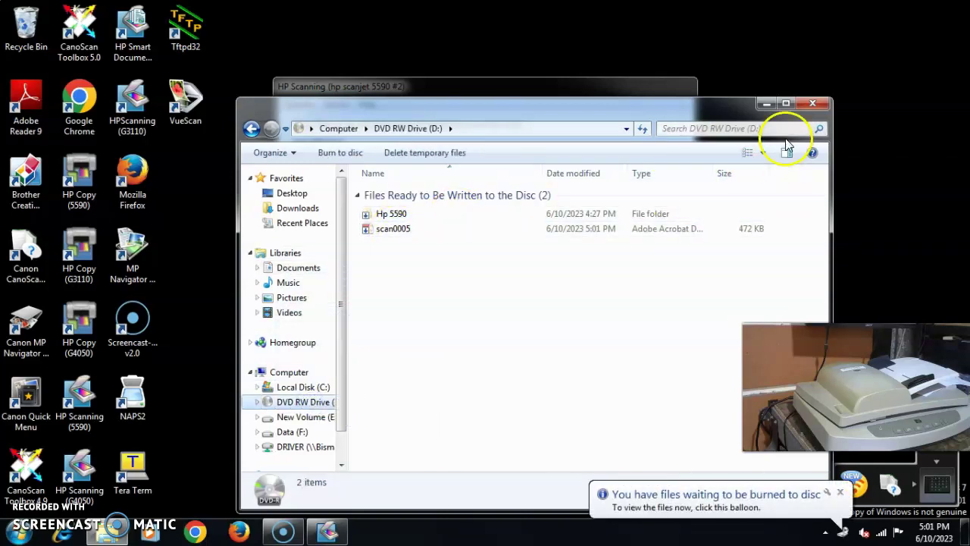
click(765, 103)
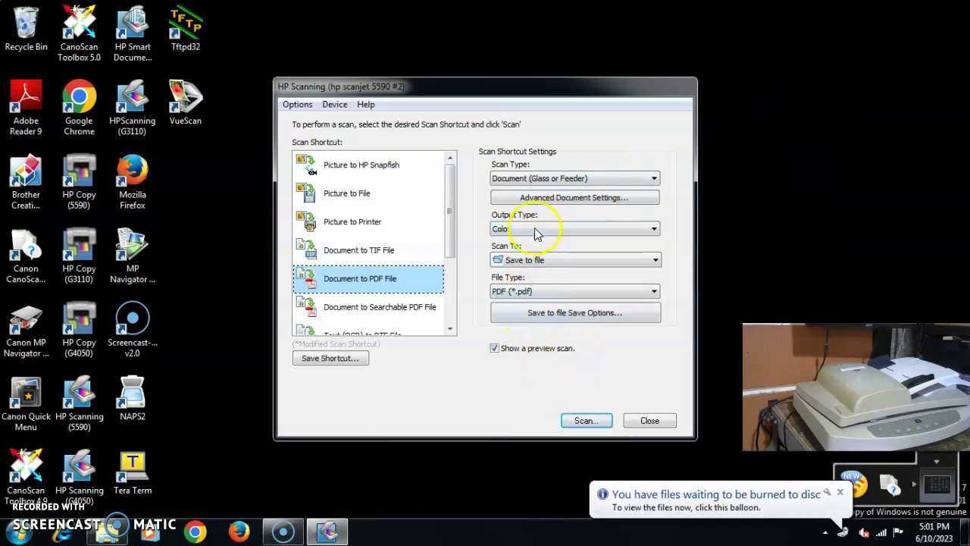
Step: Scan another single page to PDF, accepting the save options with base name scan, and finish to save it
click(566, 315)
click(518, 394)
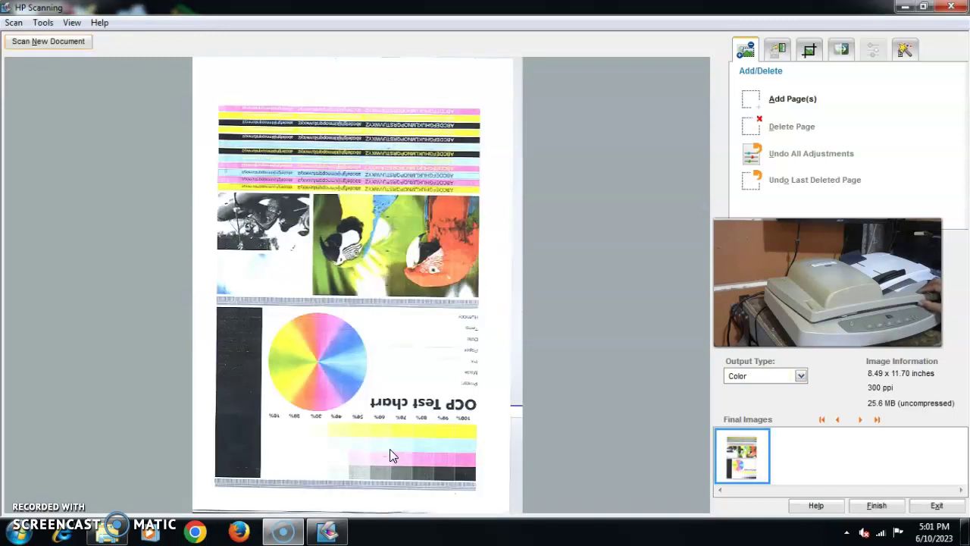
click(402, 419)
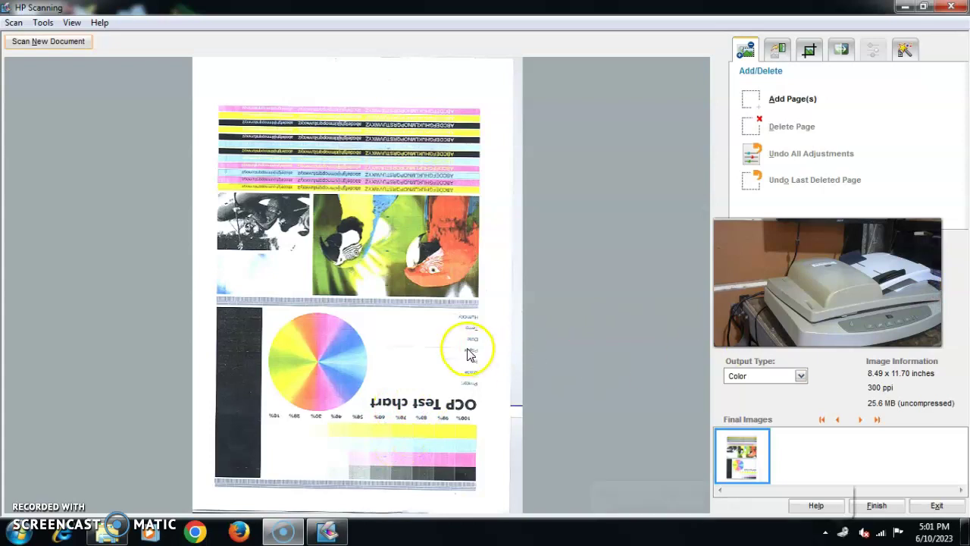
click(875, 506)
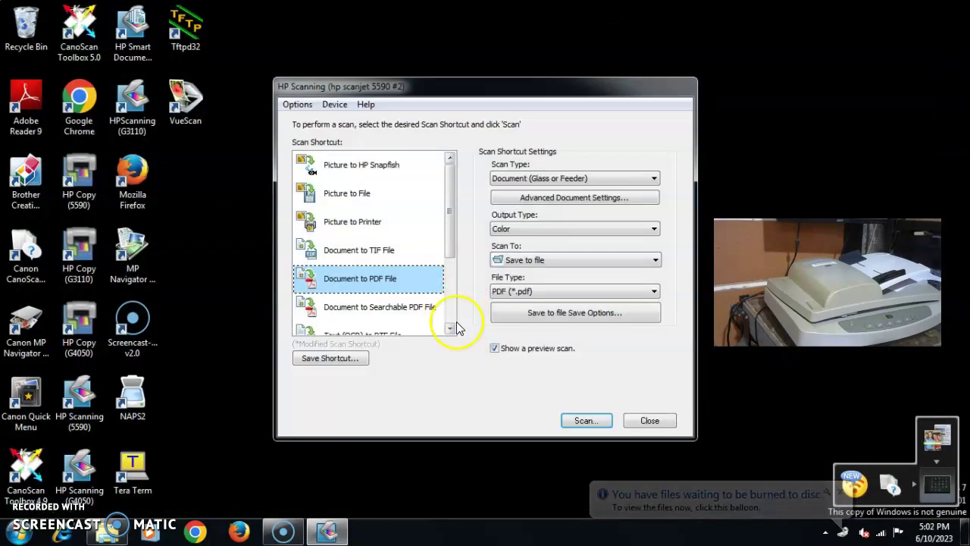
Step: Return to the My Scans folder and copy scan0006 to the DVD RW Drive (D:)
click(104, 533)
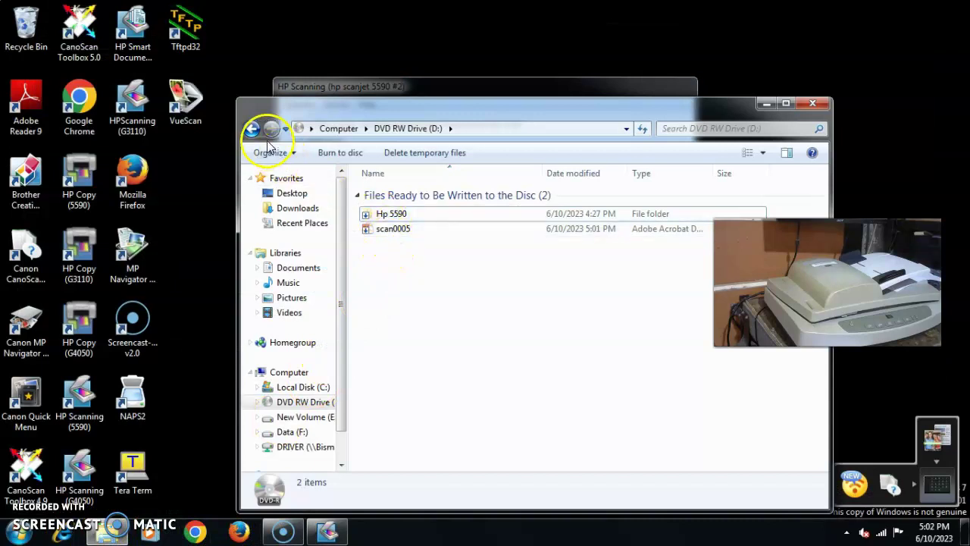
click(254, 133)
click(399, 309)
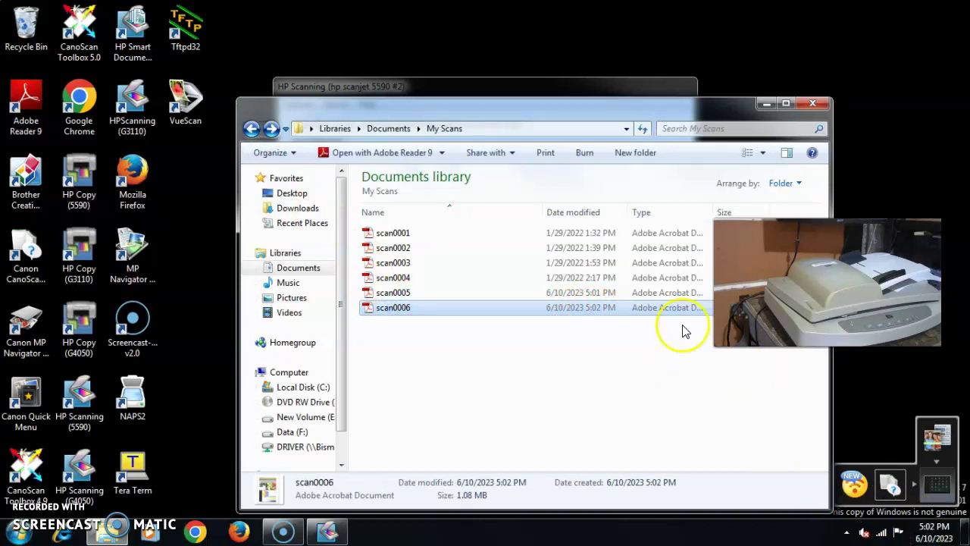
drag(432, 313, 319, 402)
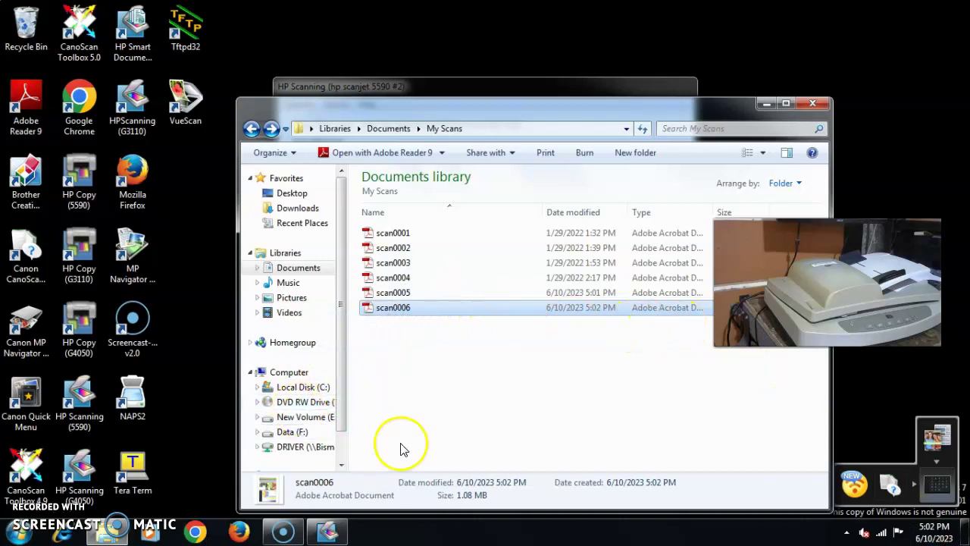
Step: Scan the page on the scanner glass to a PDF in My Scans, save it, and close the scanning program
click(324, 532)
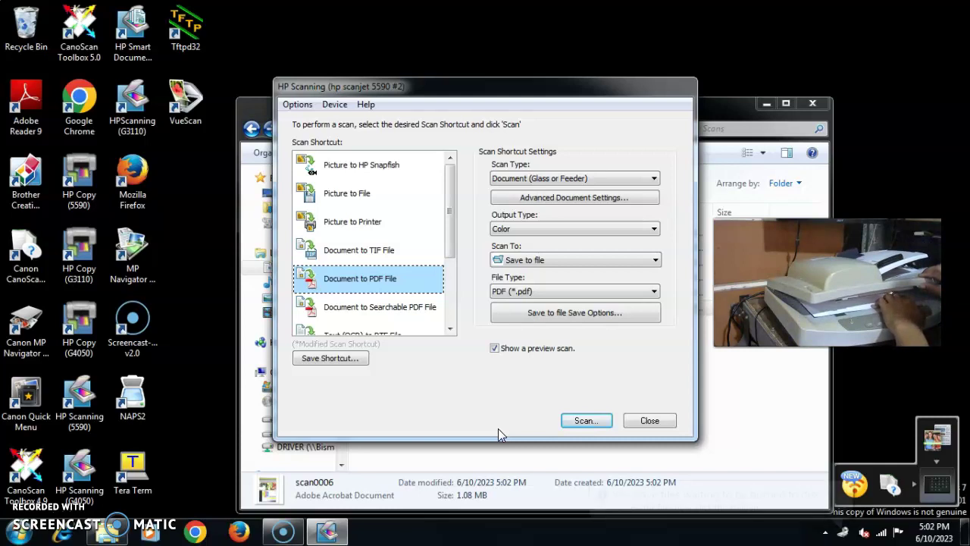
click(582, 422)
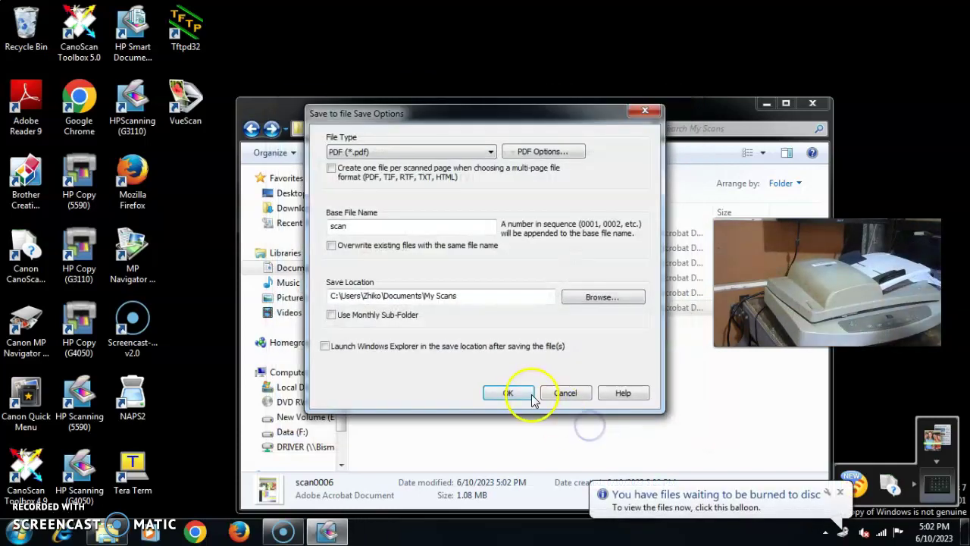
click(504, 391)
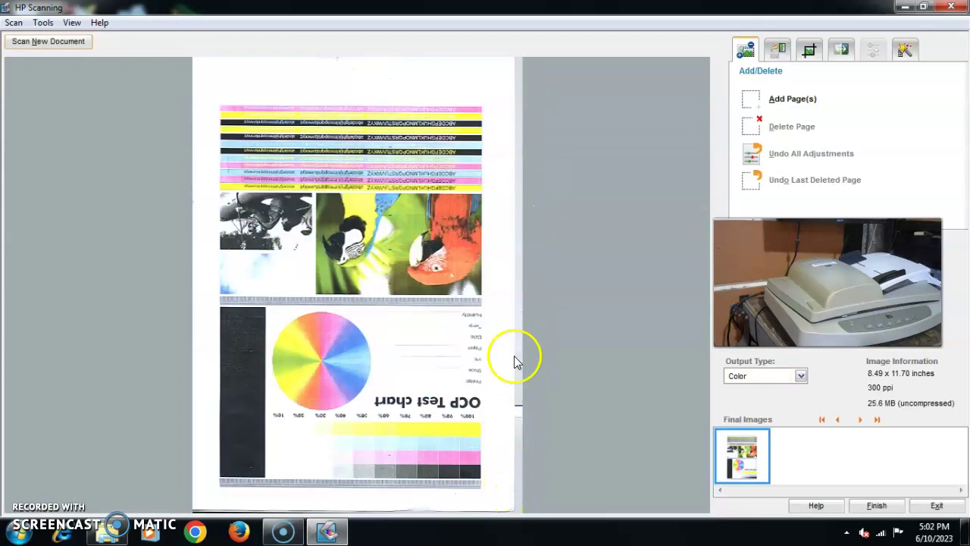
click(871, 506)
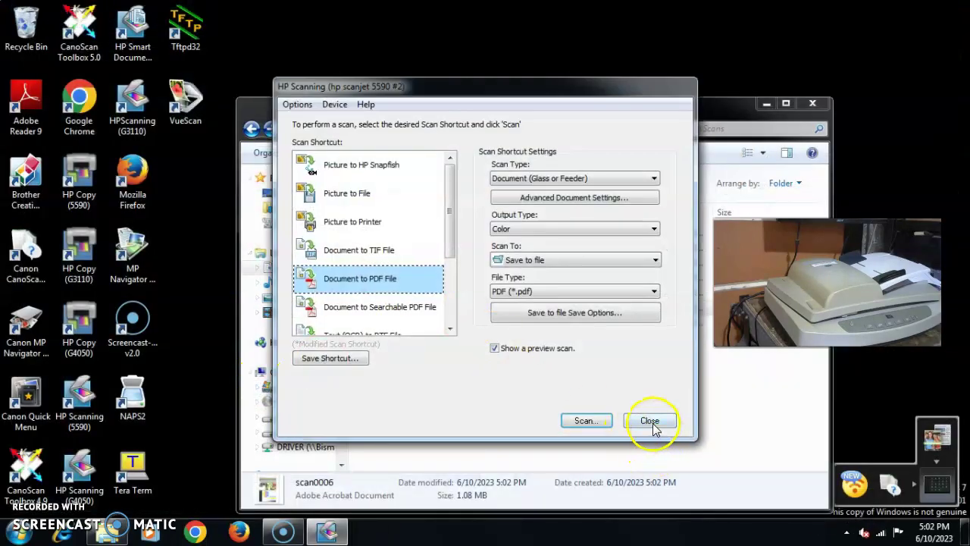
click(652, 423)
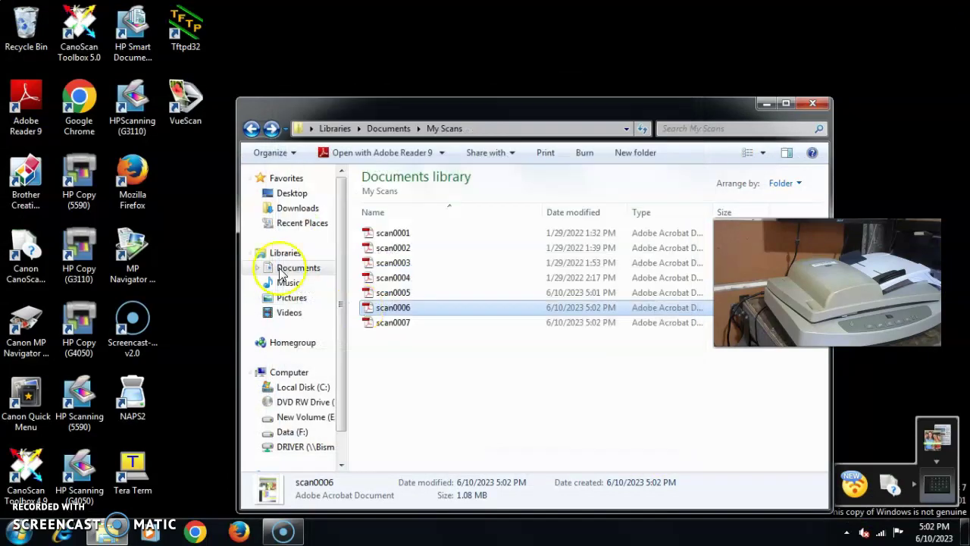
Step: Check scan0007 in Adobe Reader and copy it to the DVD RW Drive (D:) alongside the other scans
click(389, 326)
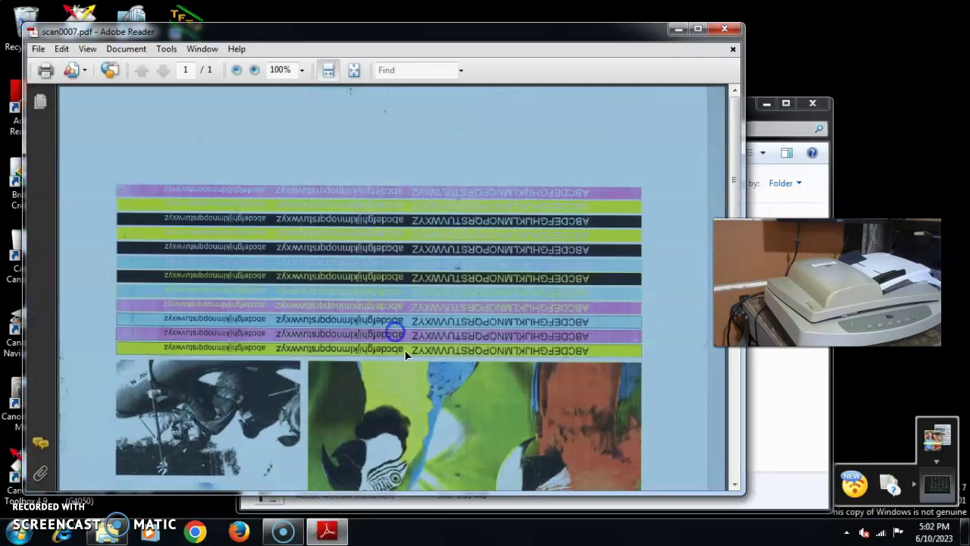
click(714, 30)
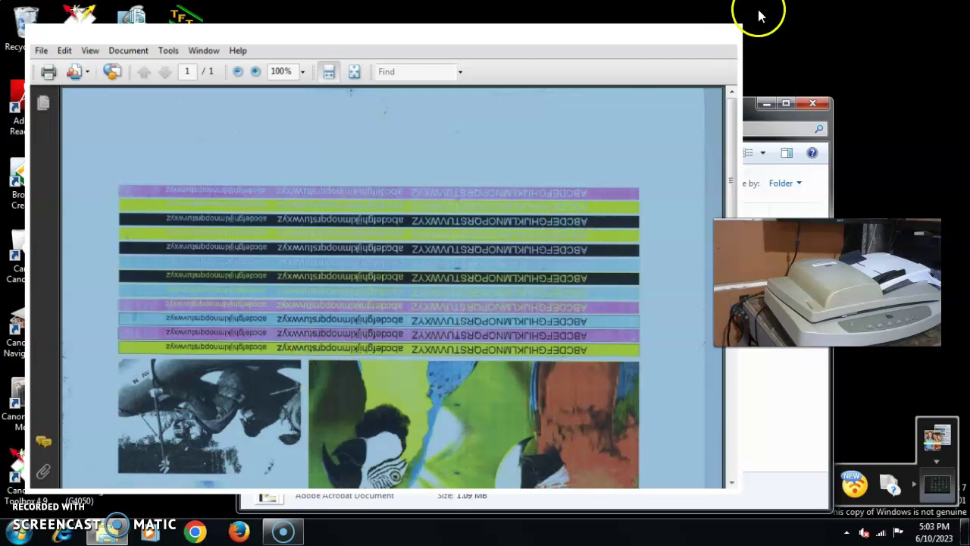
drag(394, 331, 313, 415)
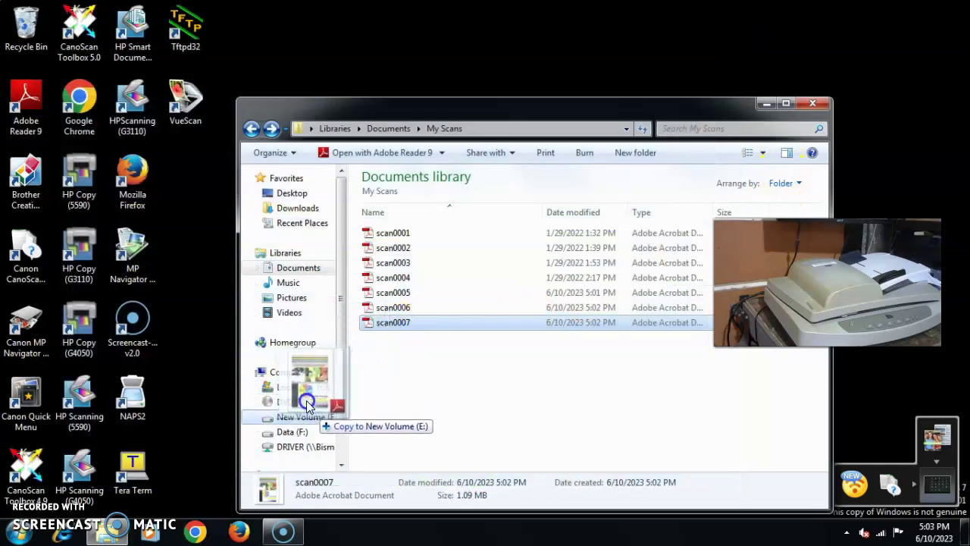
drag(289, 398, 297, 425)
drag(478, 351, 322, 412)
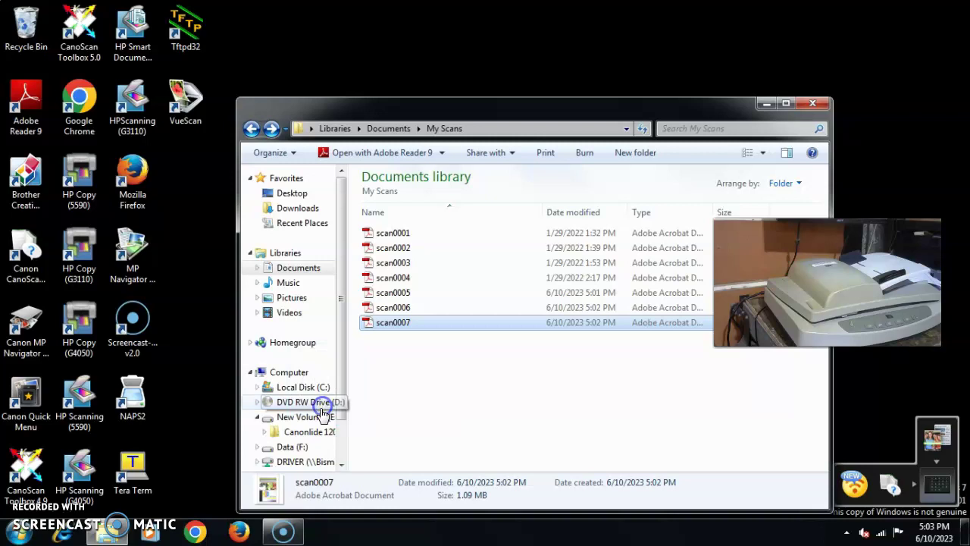
click(304, 401)
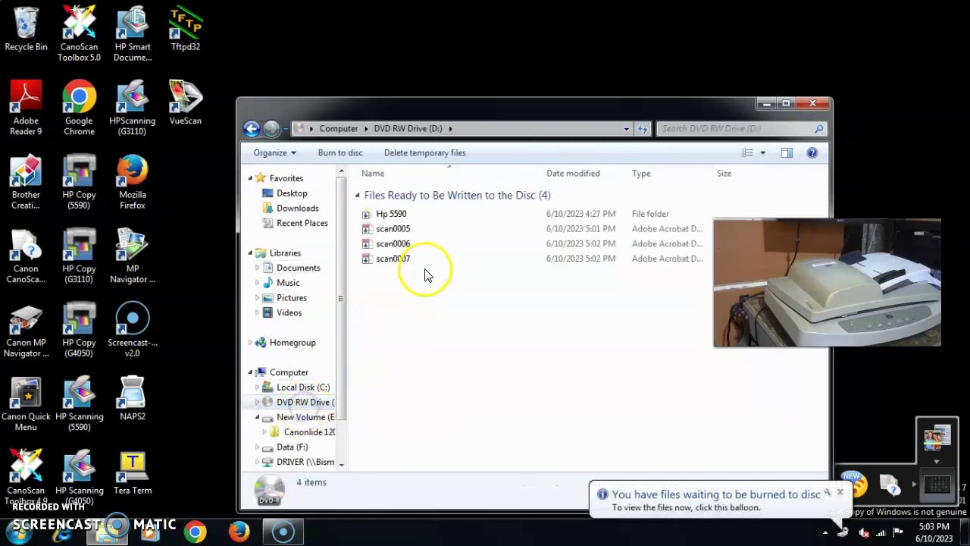
Step: Rename scan0005 on the DVD RW Drive (D:) as adf
key(ctrl+a)
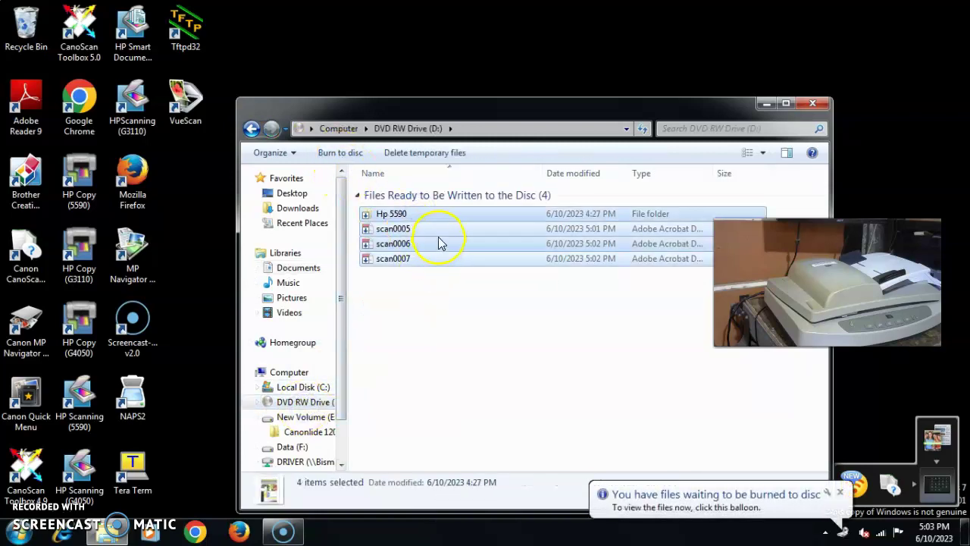
click(416, 227)
right_click(417, 227)
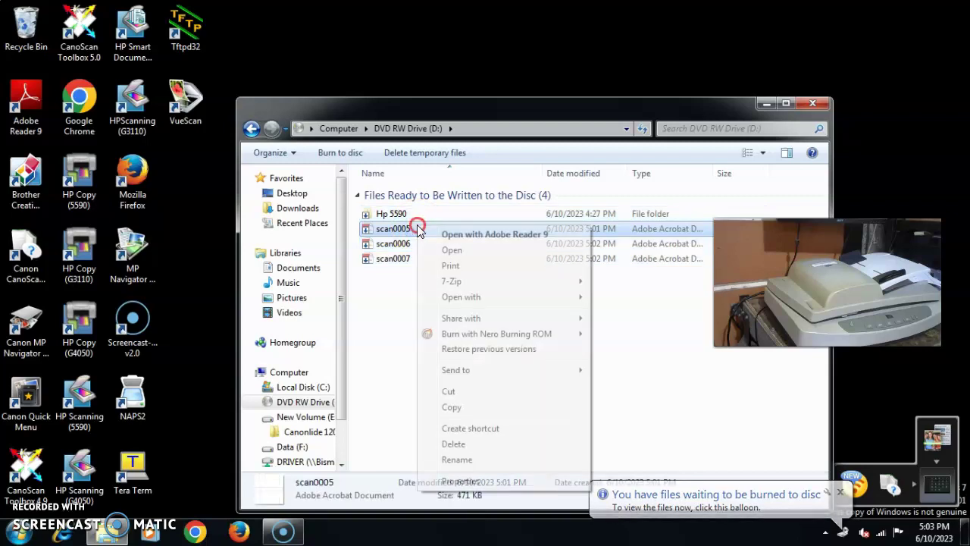
click(463, 459)
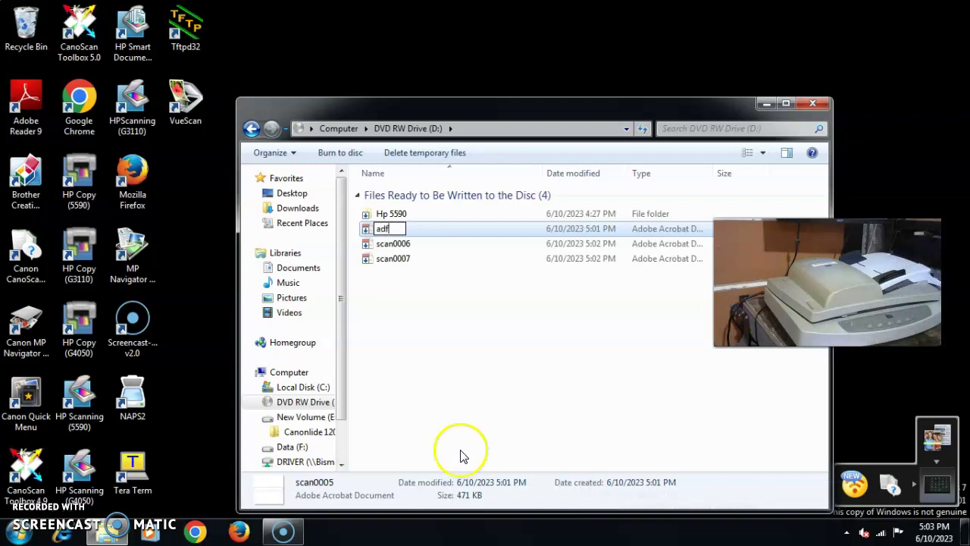
click(417, 246)
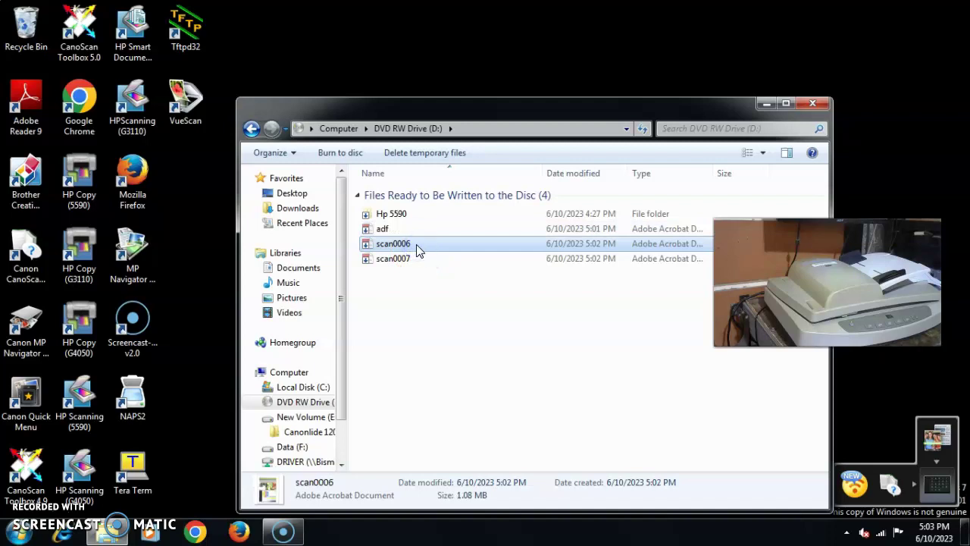
Step: Rename scan0006 on the DVD RW Drive (D:) as fletbead
click(424, 255)
click(413, 244)
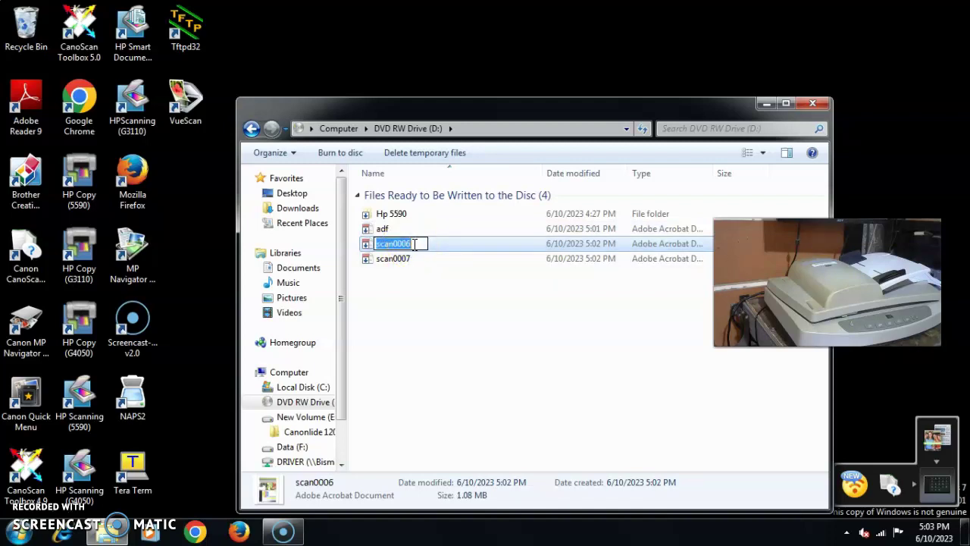
text(fle)
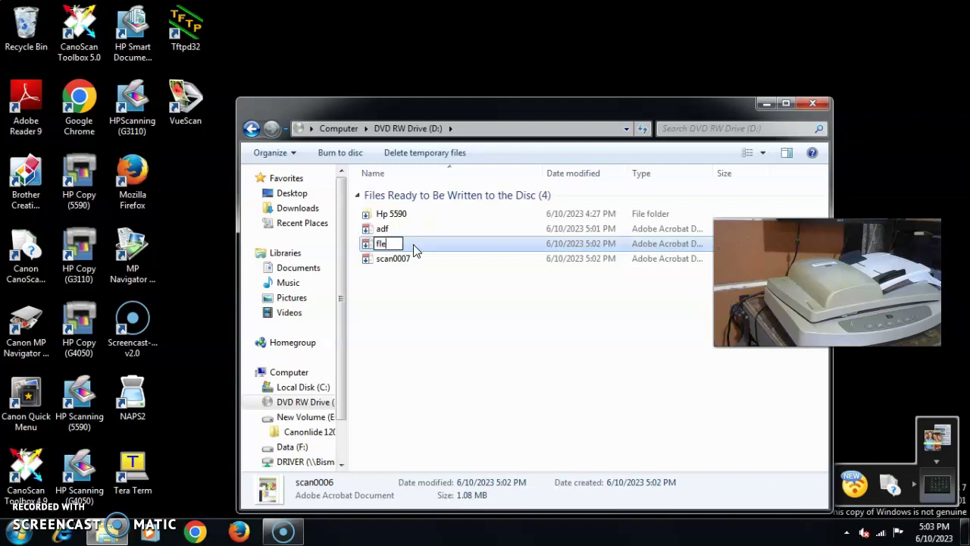
text(tbead)
click(429, 259)
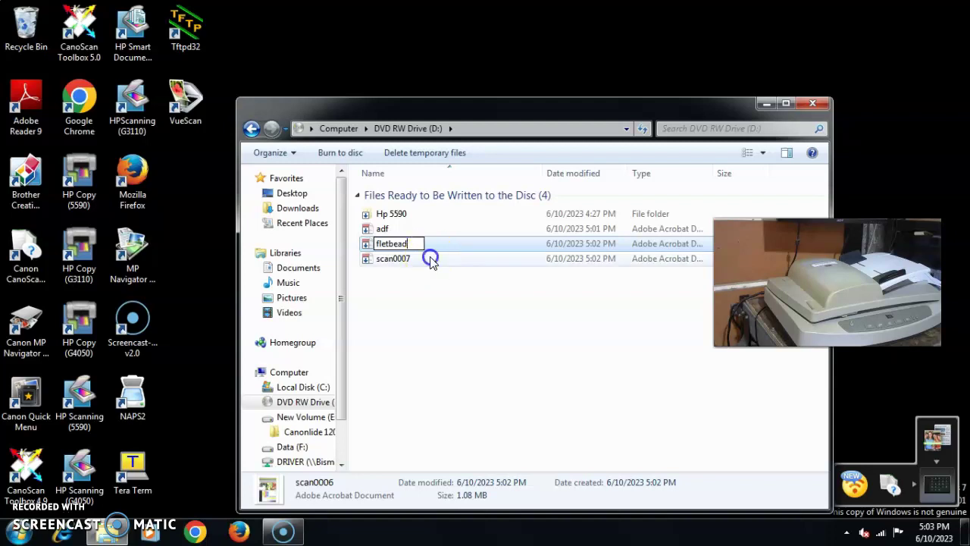
Step: Select the Hp 5590 folder and the three PDFs and start burning them to disc, keeping title 5590 and recording speed 16x
drag(405, 296, 397, 213)
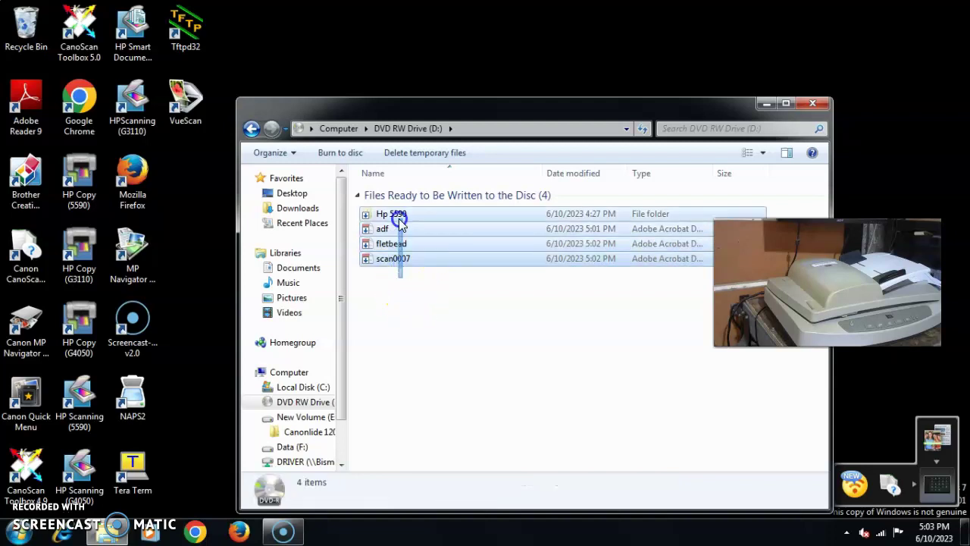
click(345, 152)
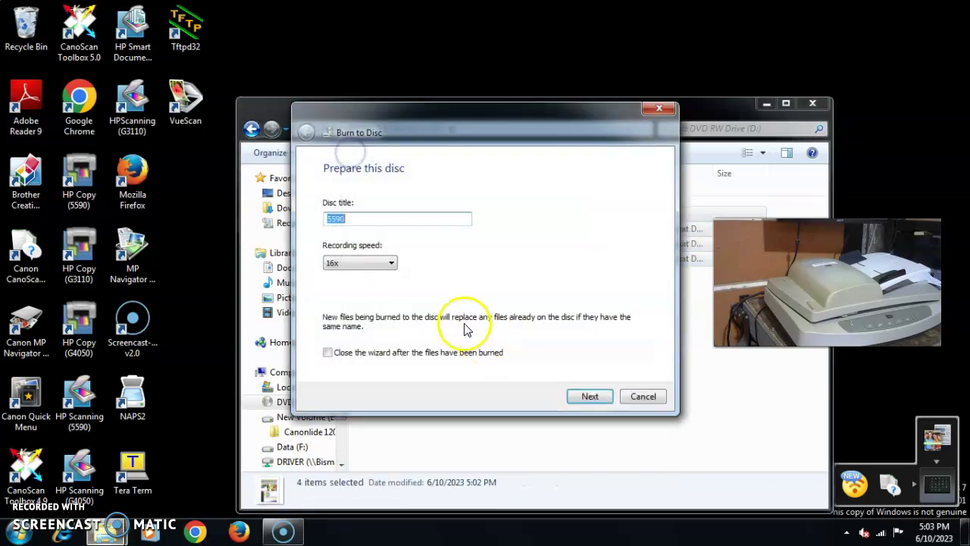
click(597, 397)
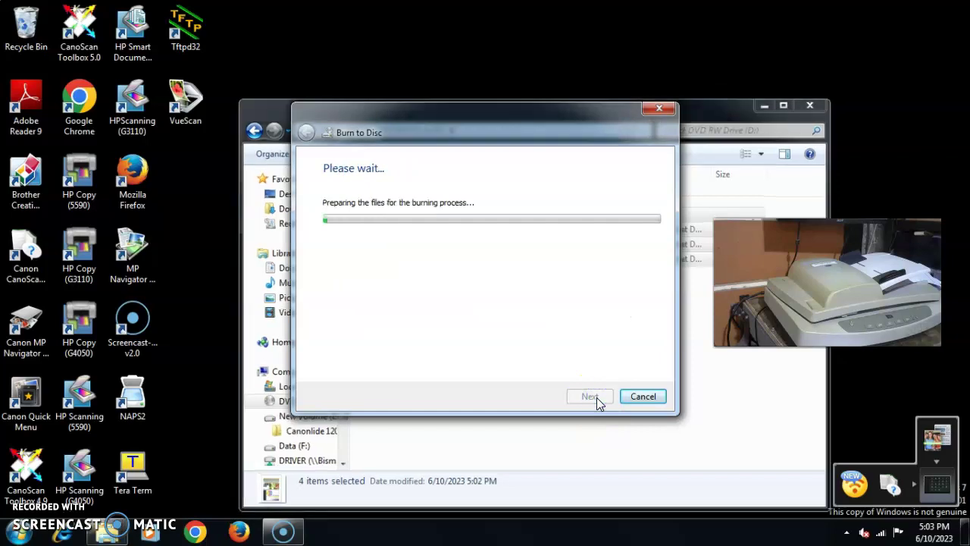